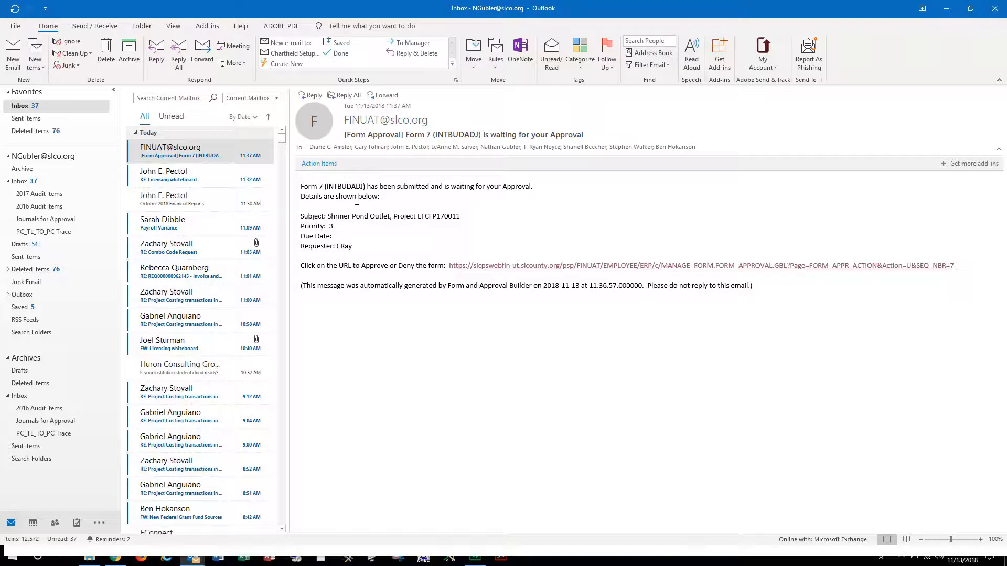
- Highlight 'Form 7' and the Shriner Pond Outlet subject in the email, then follow its approval link
left_click_drag(301, 186, 324, 186)
left_click_drag(327, 216, 467, 221)
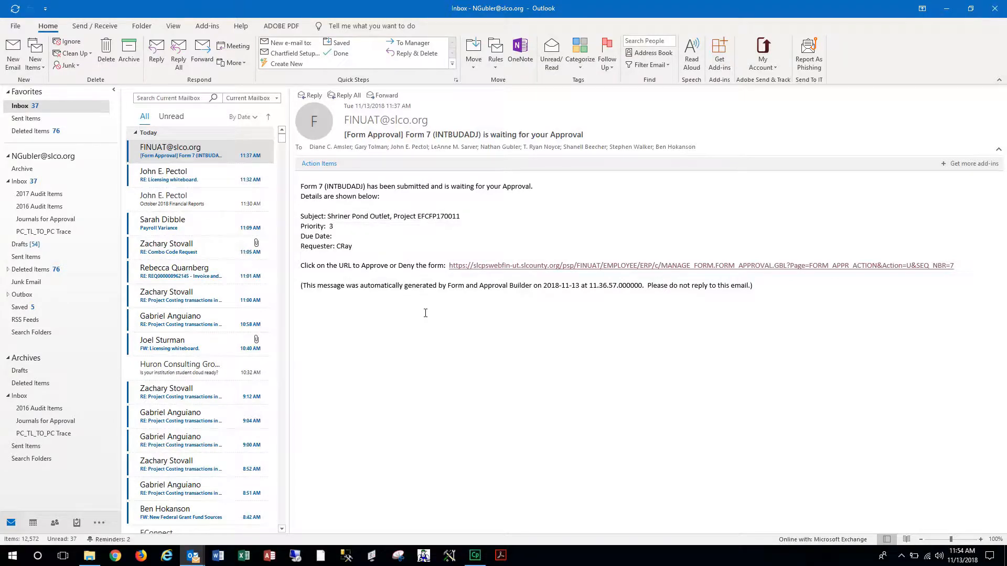
left_click(494, 267)
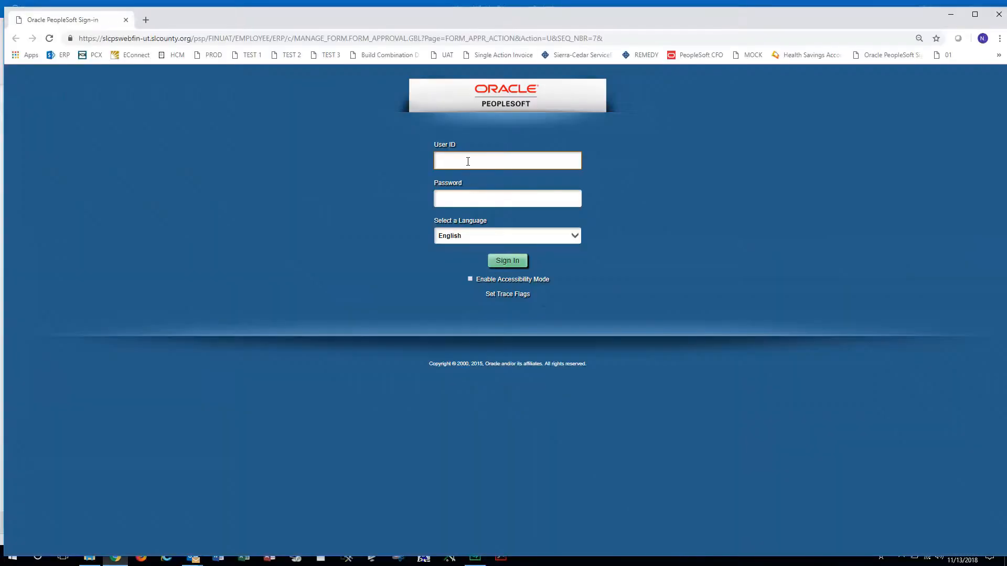
- Sign in to PeopleSoft with your User ID and password
key("Tab")
type("******")
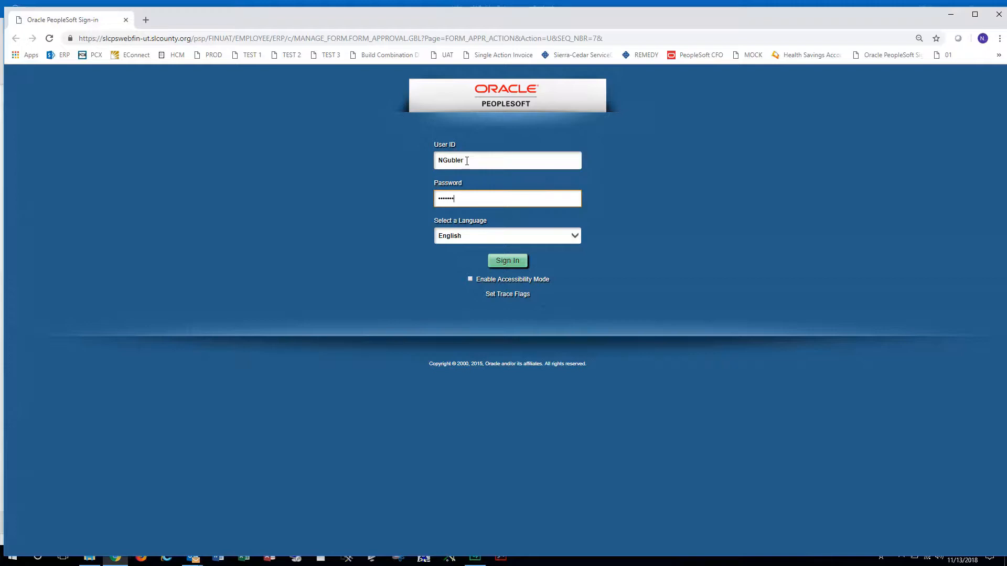
type("******")
left_click(505, 261)
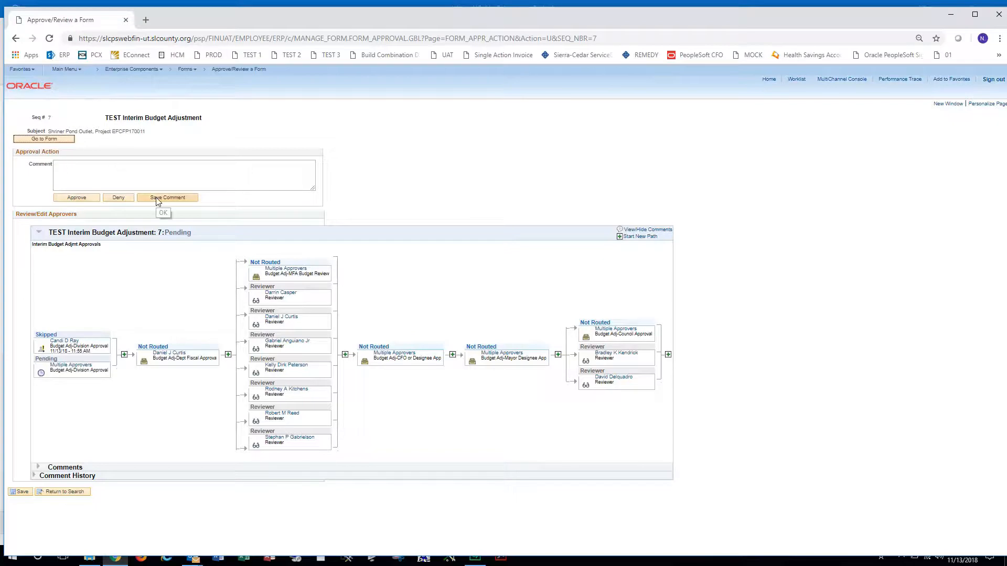
- Open Form 7's details, view its Instructions, and download the Budget Adj workbook from Attachments
left_click(51, 139)
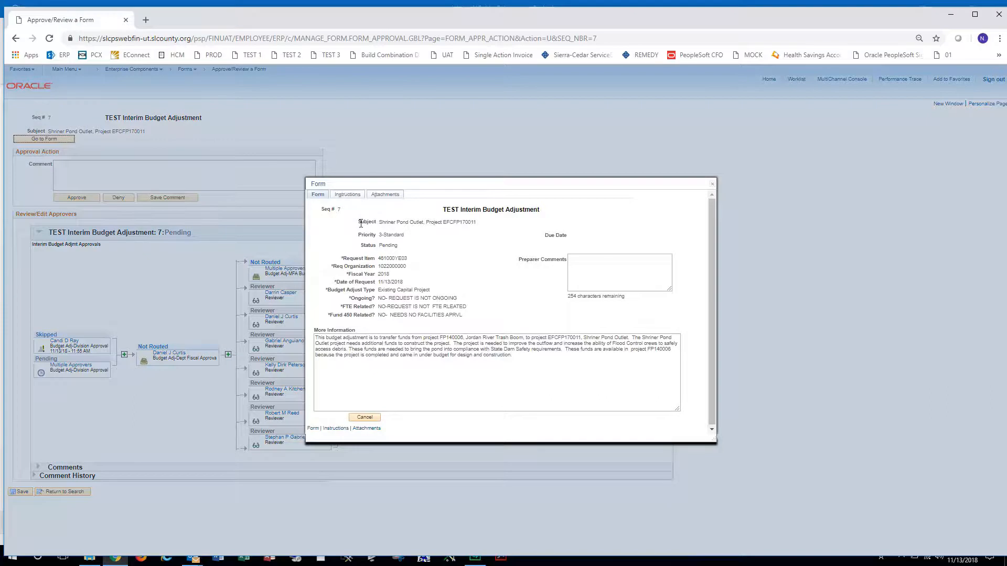
left_click(348, 196)
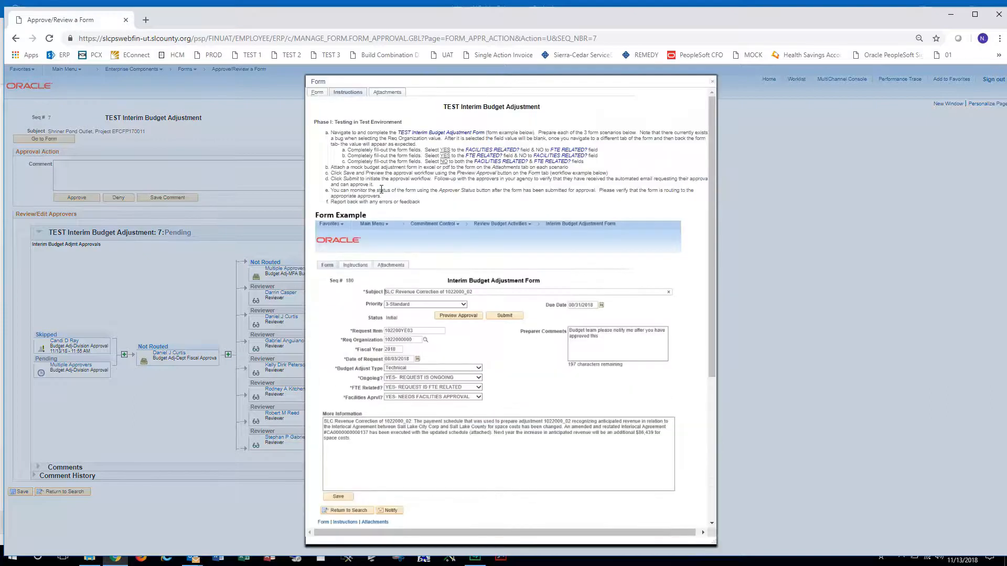
left_click(388, 95)
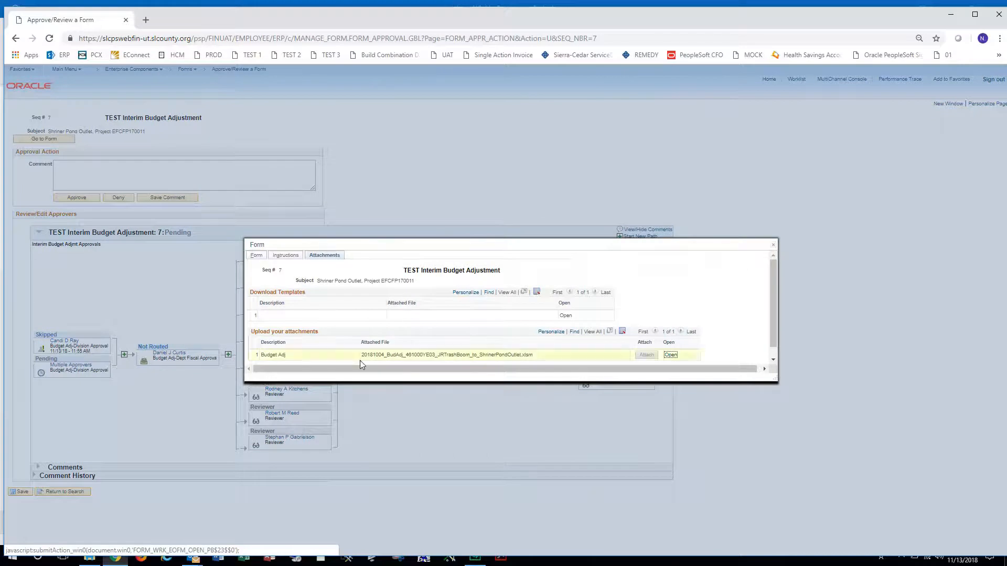
scroll(262, 352, "down", 1)
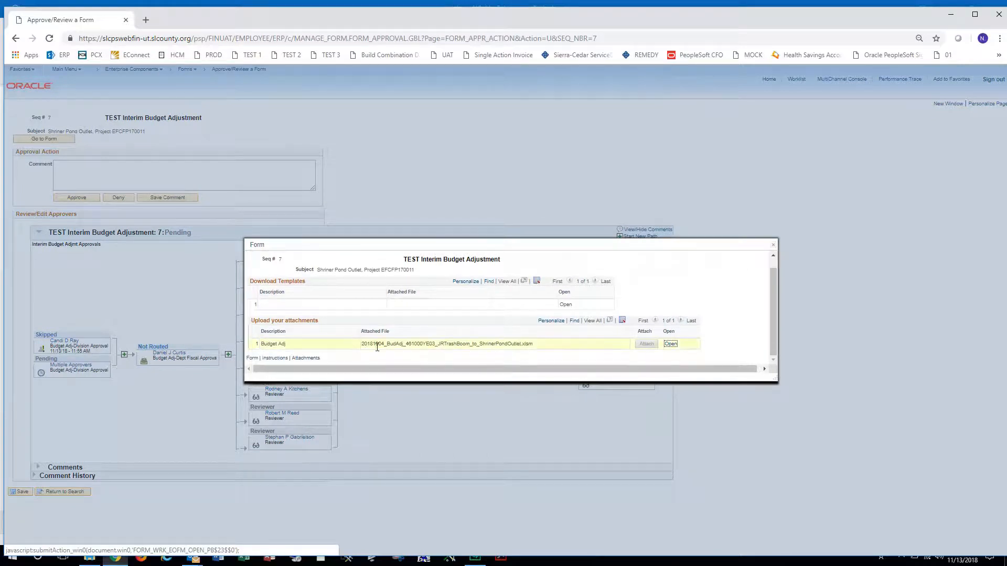
left_click(671, 344)
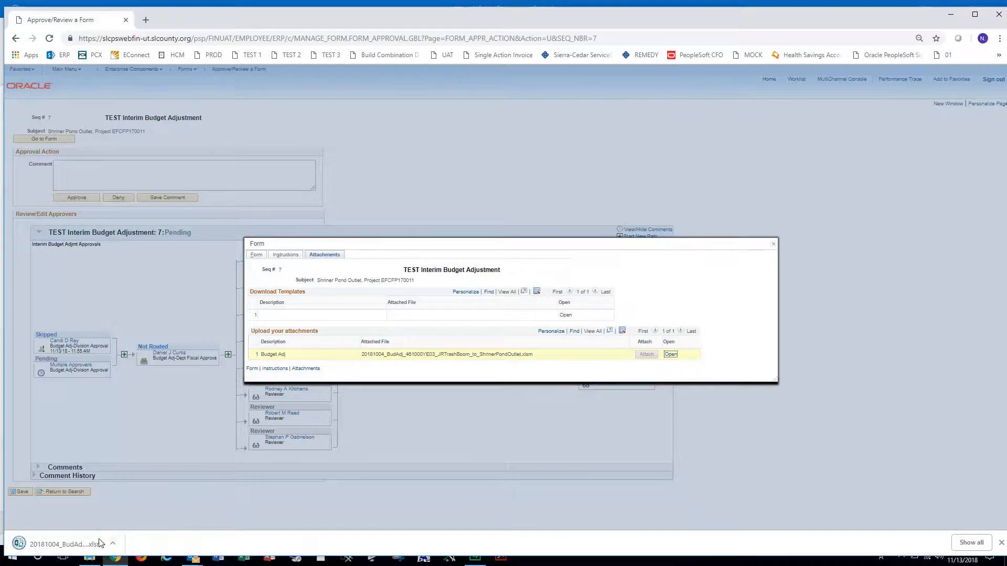
- Open the downloaded Budget Adjustment Detail workbook, scroll the Adj Request sheet, then close Excel, confirming the recovery prompt
left_click(68, 545)
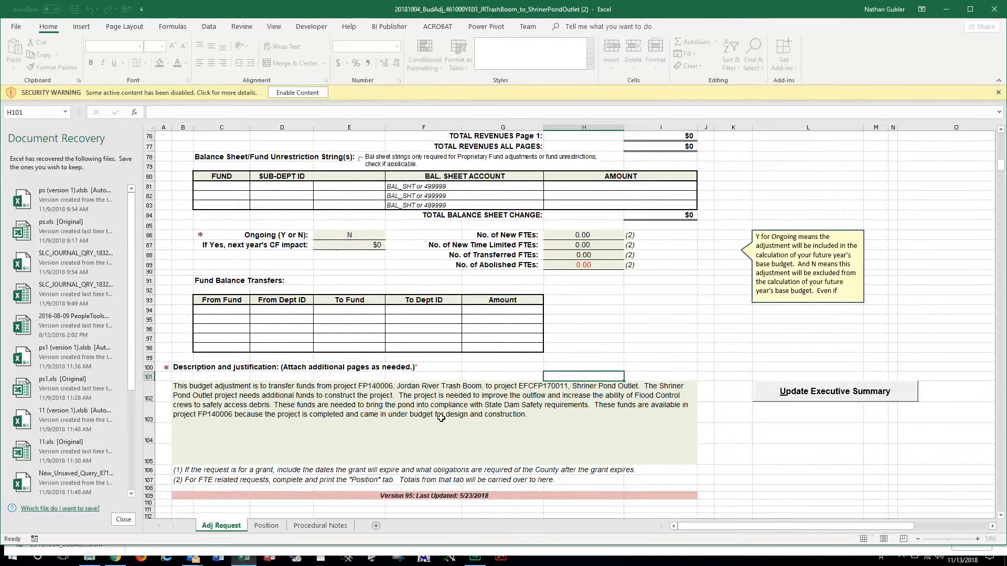
scroll(450, 403, "up", 3)
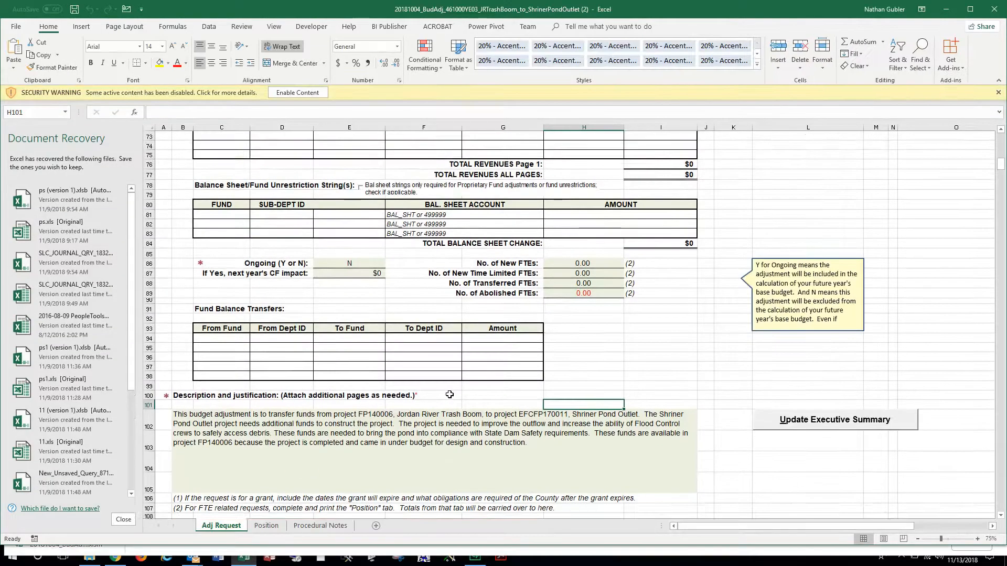
scroll(449, 393, "up", 10)
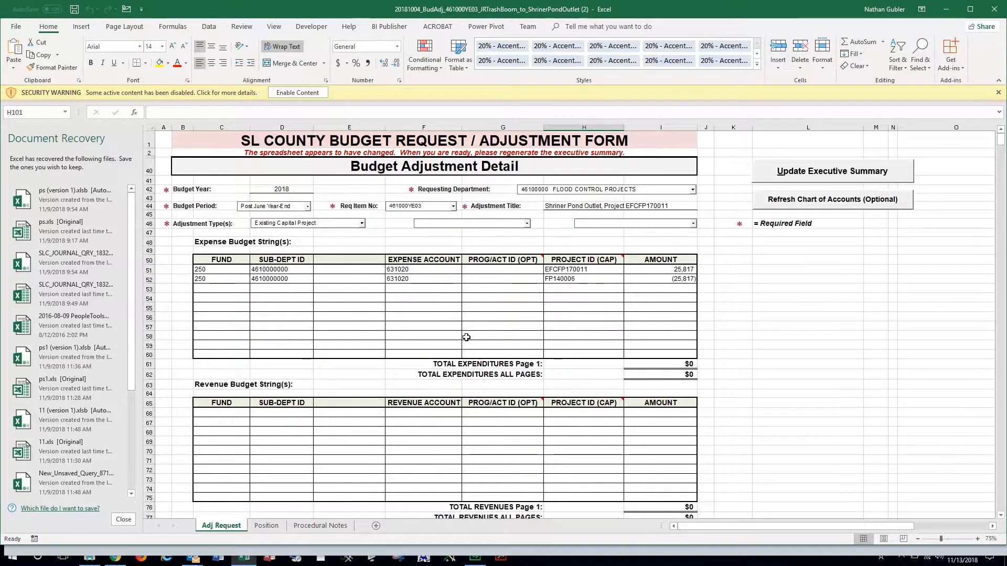
left_click(1003, 4)
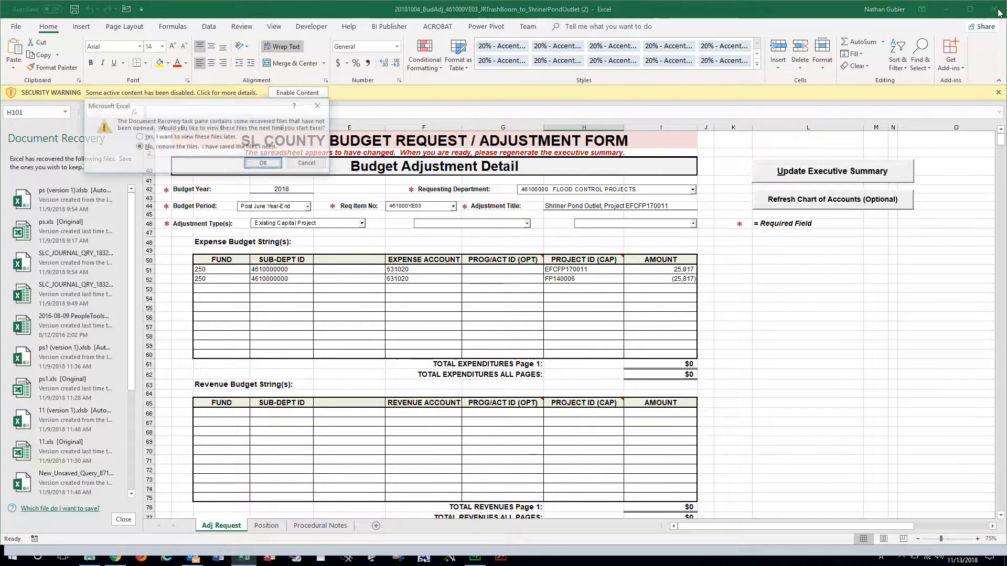
left_click(265, 164)
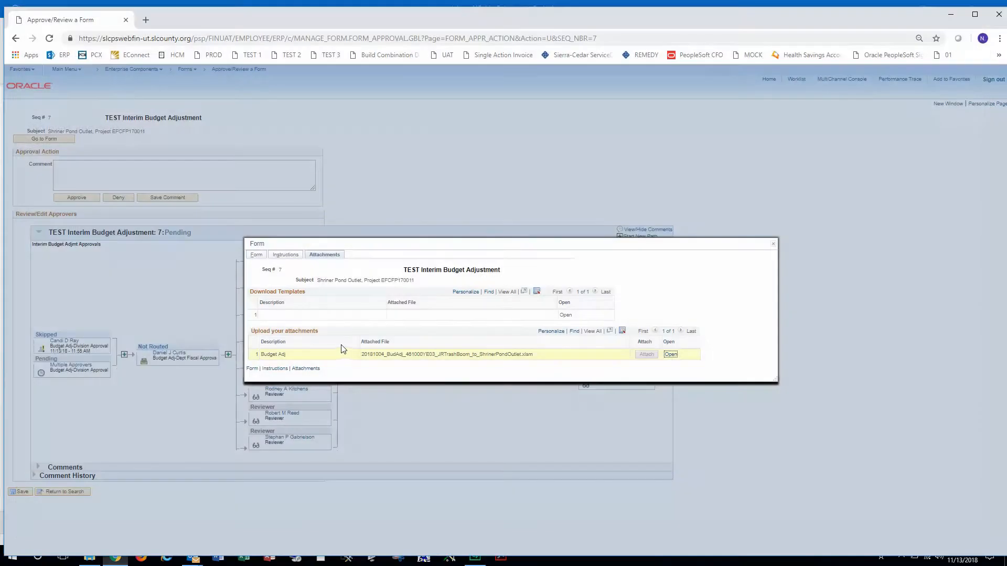
- Revisit the form's Instructions and main details, then cancel out of the form window
left_click(285, 255)
left_click(316, 92)
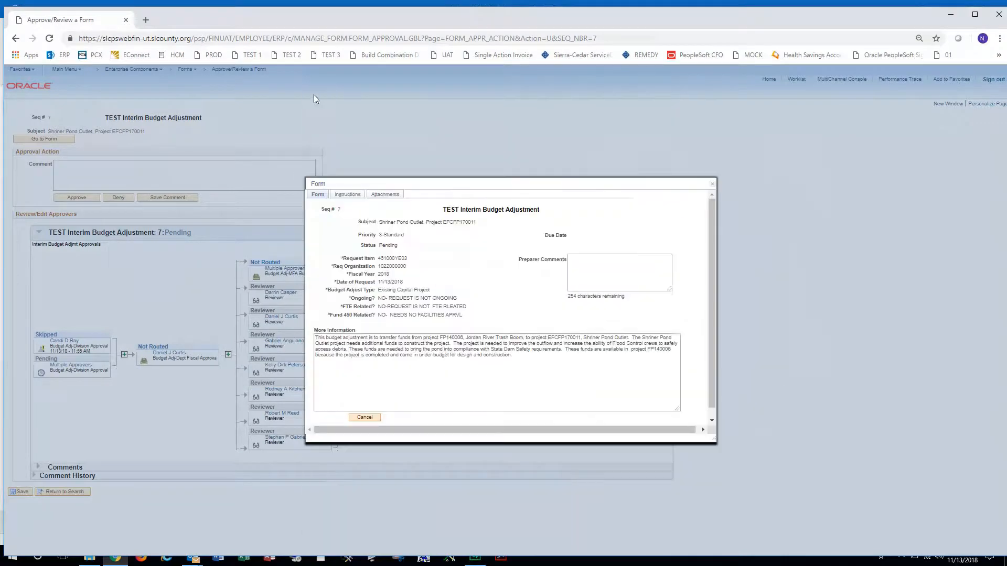
left_click(367, 418)
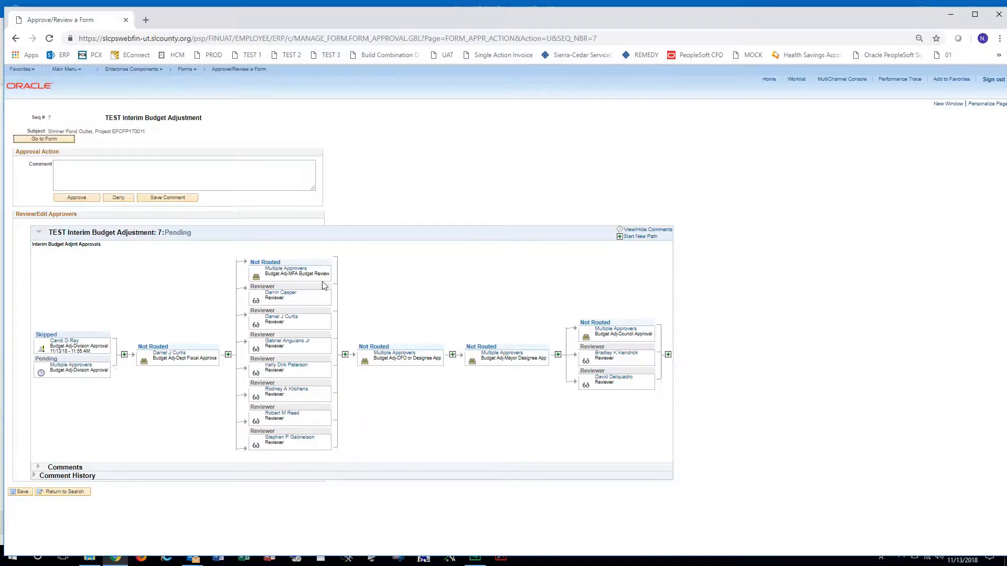
- Save the comment 'aDD COMMENT' on the approval and acknowledge the confirmation
left_click(87, 175)
type("aDD COMMENTS")
left_click(158, 199)
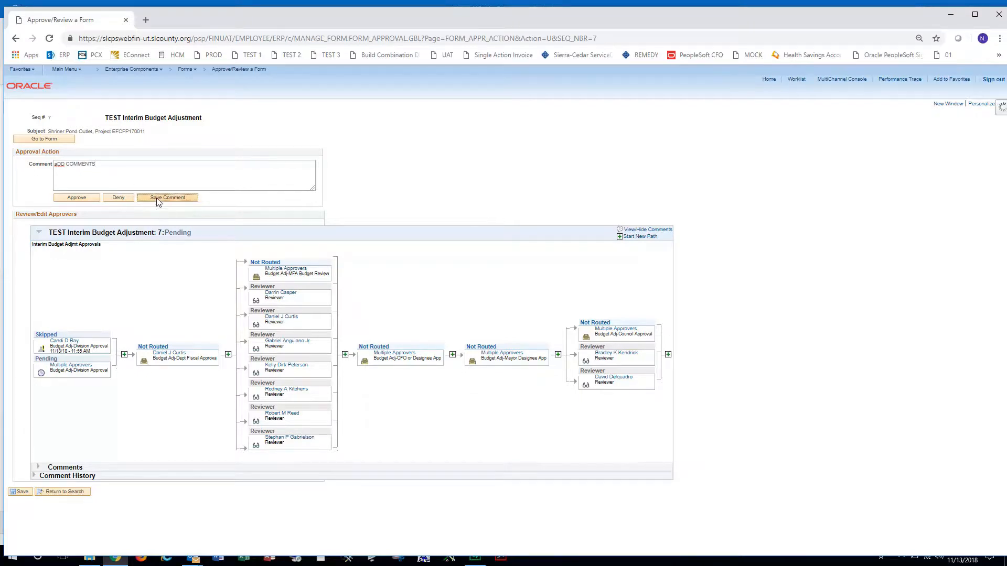
left_click(473, 326)
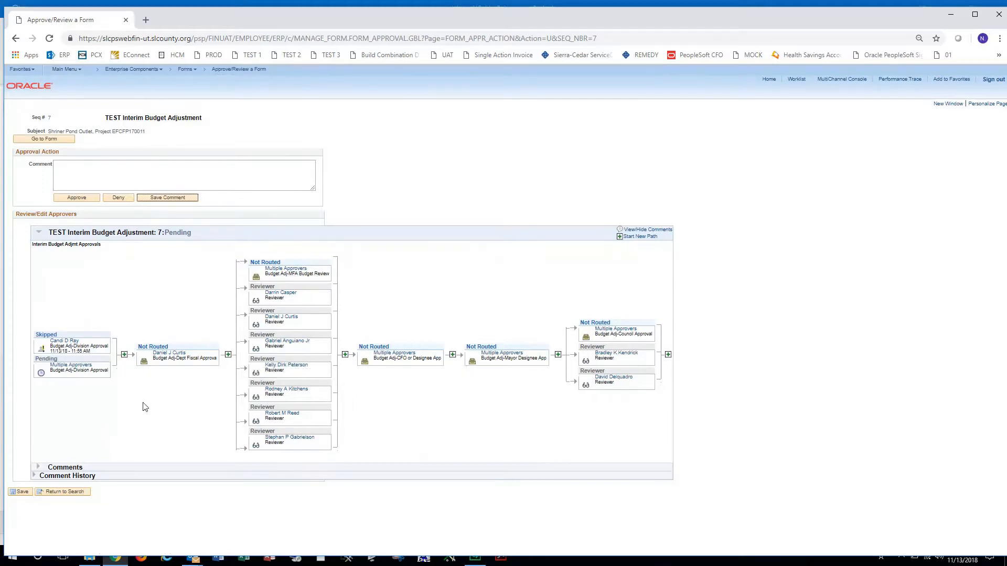
- Insert an extra approver after the first step, choosing a user via User ID lookup as Reviewer
left_click(125, 356)
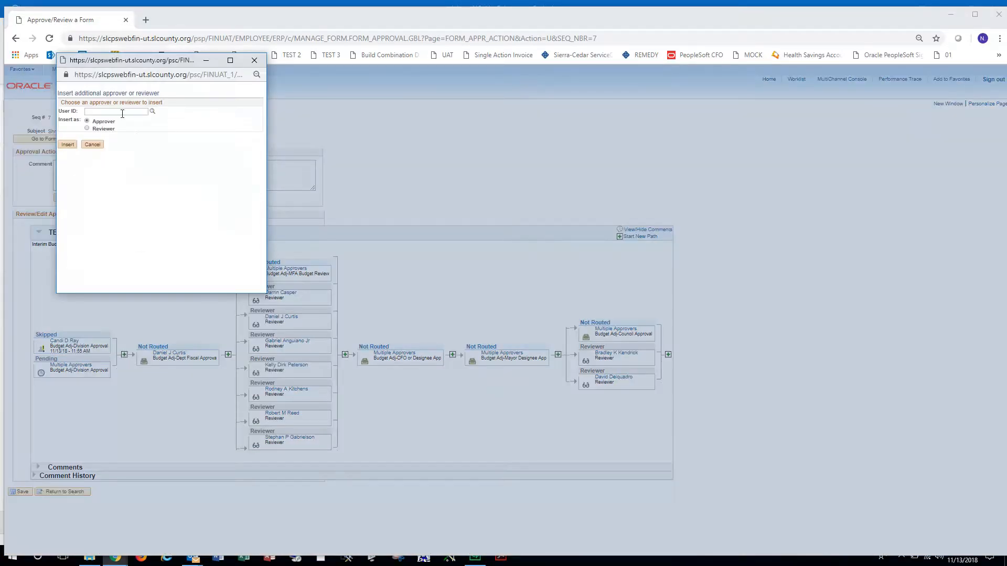
left_click(152, 112)
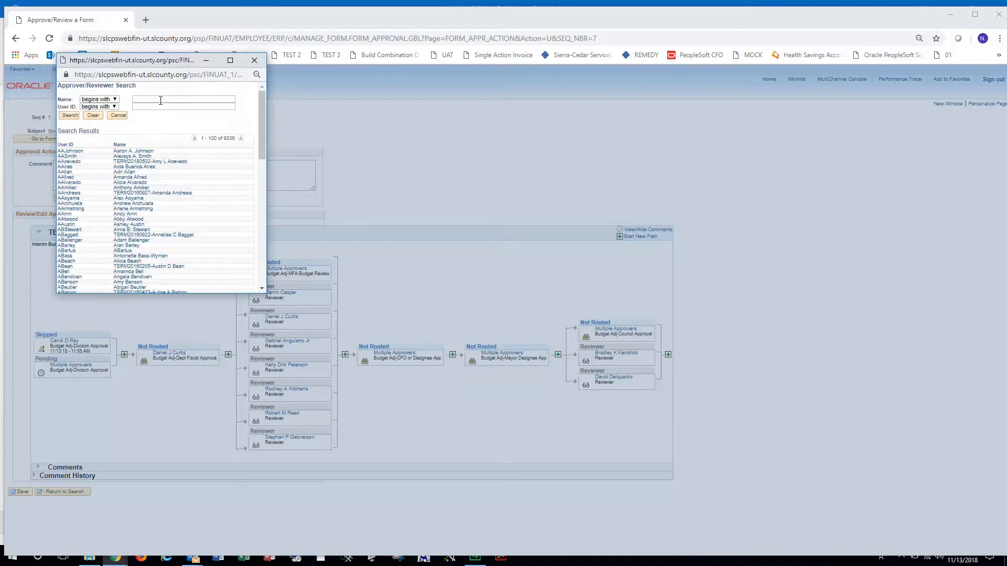
left_click(144, 155)
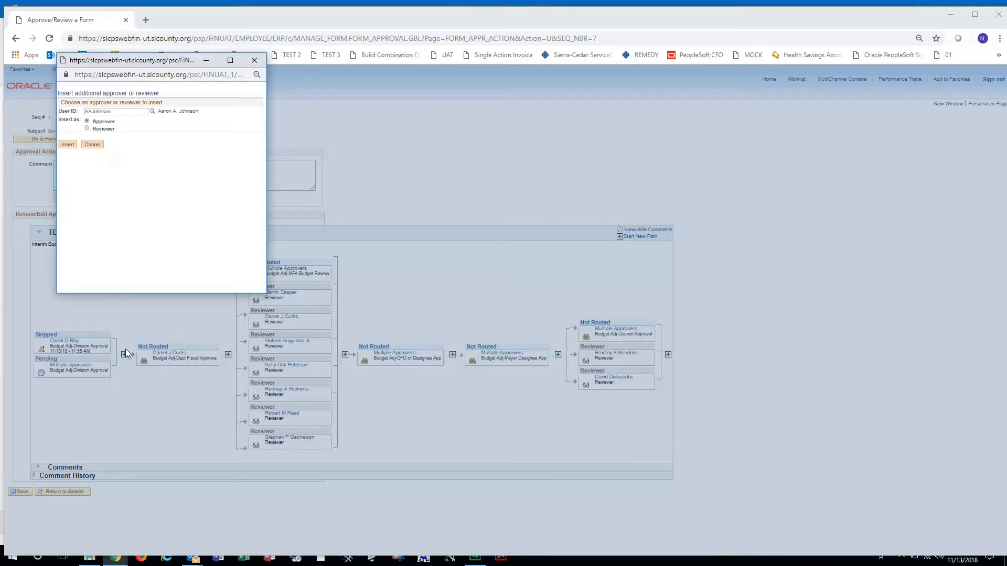
left_click(87, 129)
- Cancel the reviewer insertion and approve the budget adjustment form
left_click(93, 146)
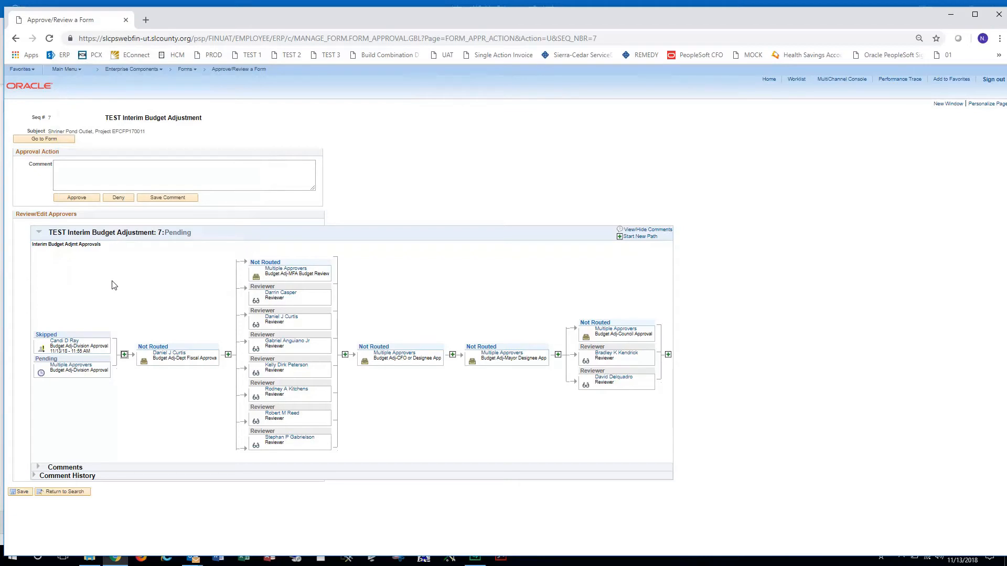
left_click(77, 198)
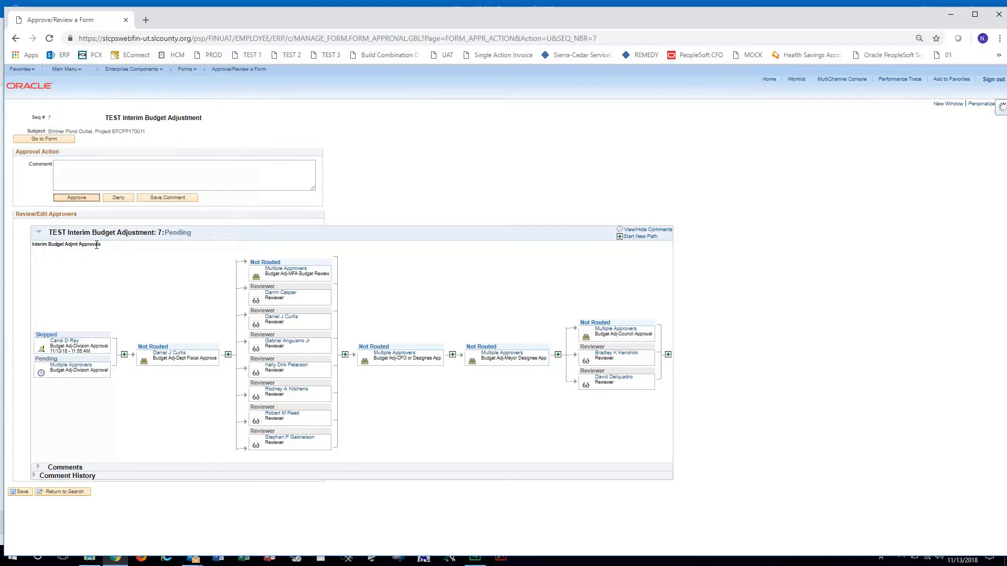